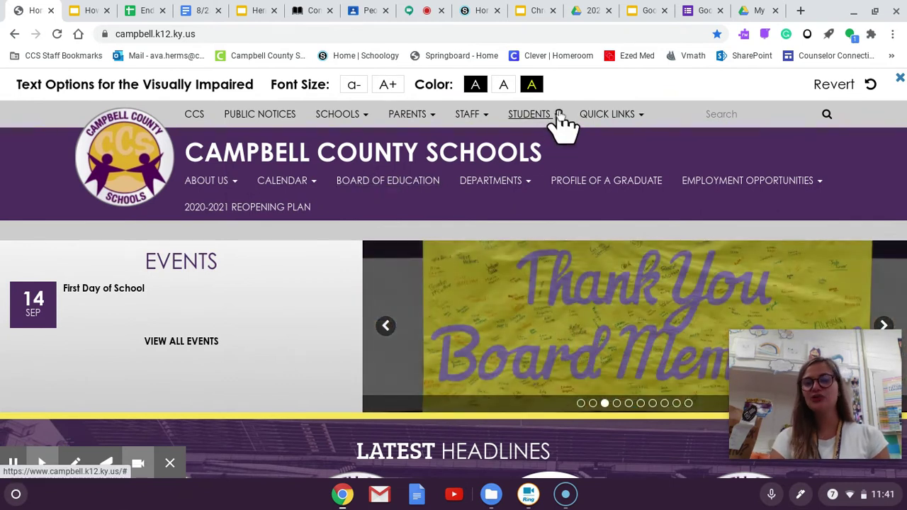
- Choose Schoology Student Log In from the district site's STUDENTS menu
click(559, 116)
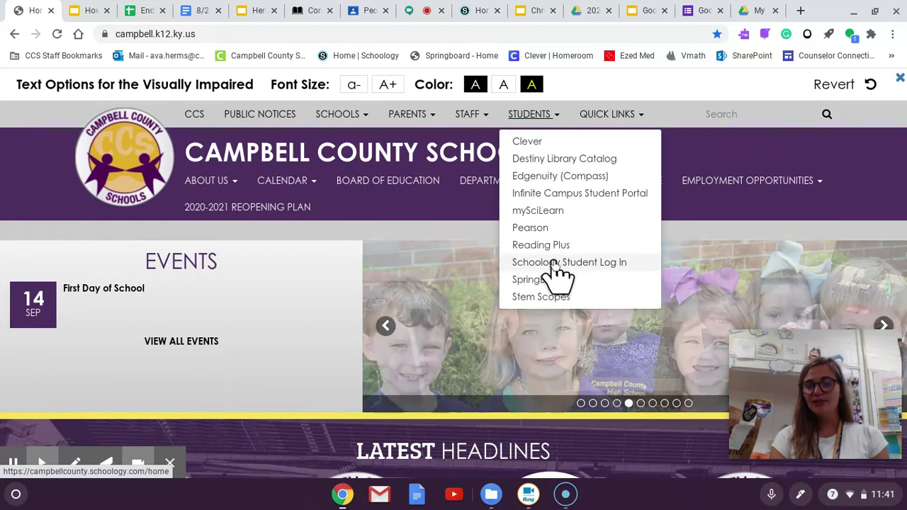
click(554, 263)
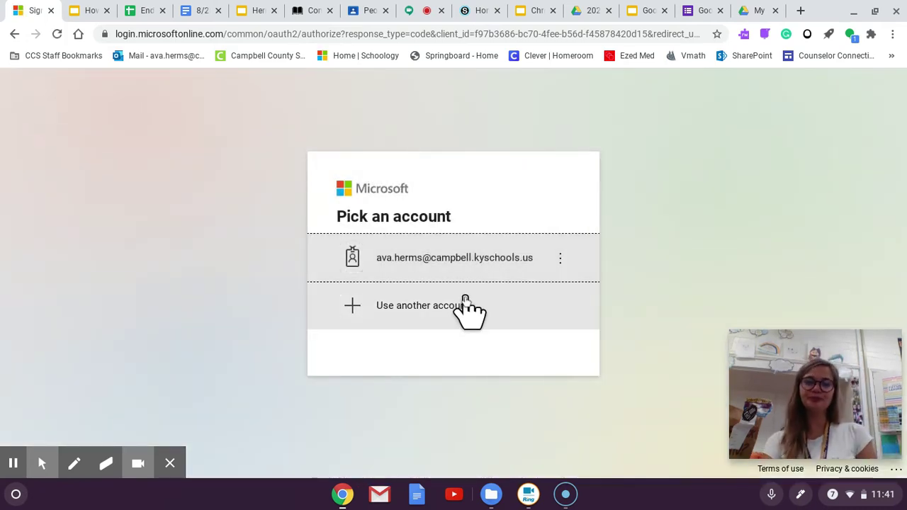
- Sign in via Use another account with the school e-mail and password, choosing to stay signed in
click(461, 303)
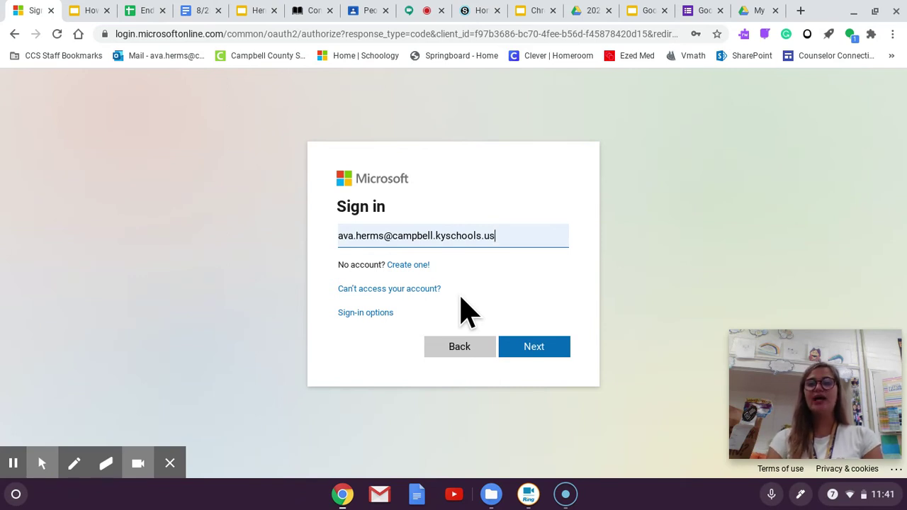
click(550, 347)
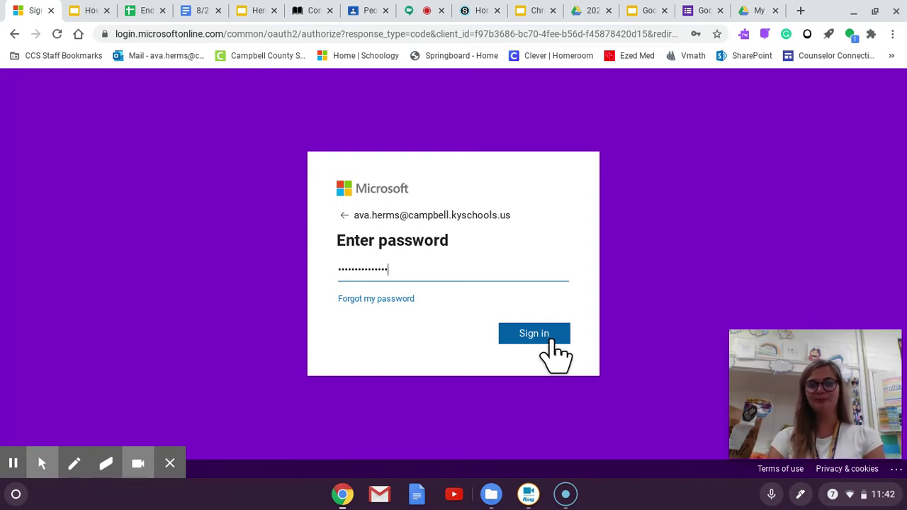
click(556, 342)
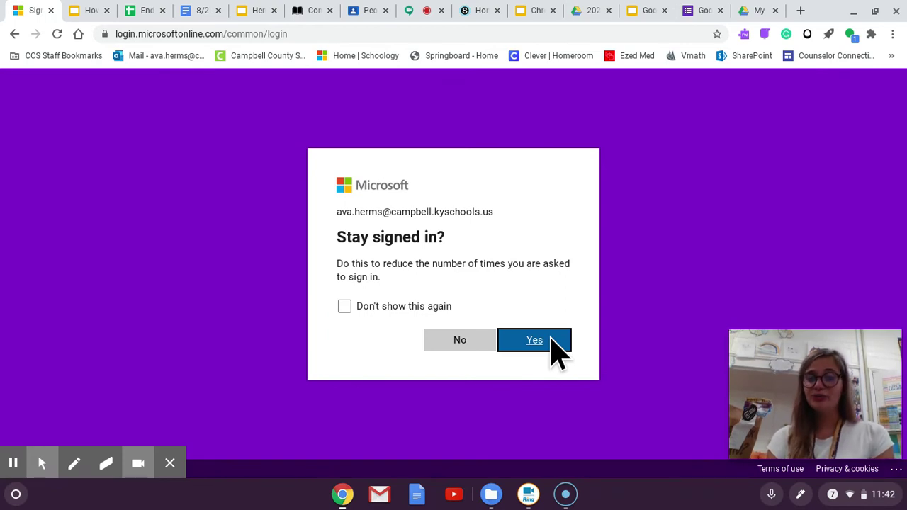
click(553, 343)
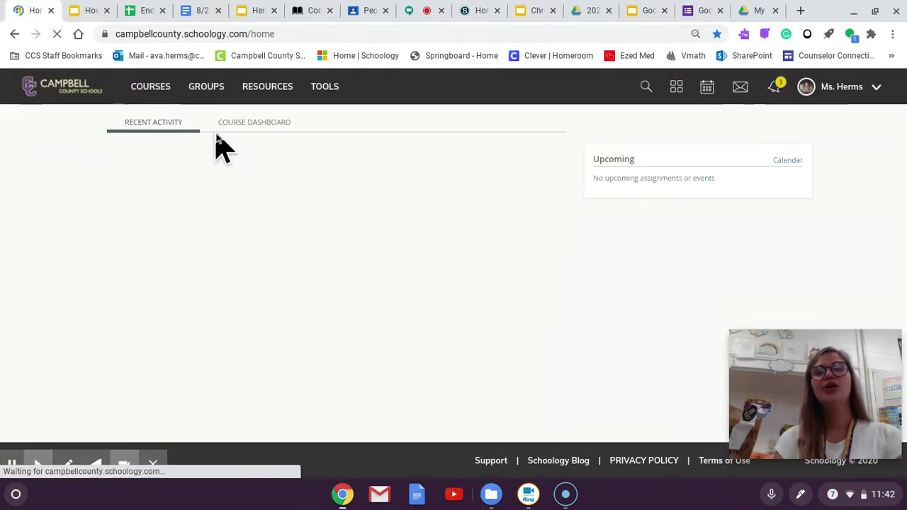
click(168, 92)
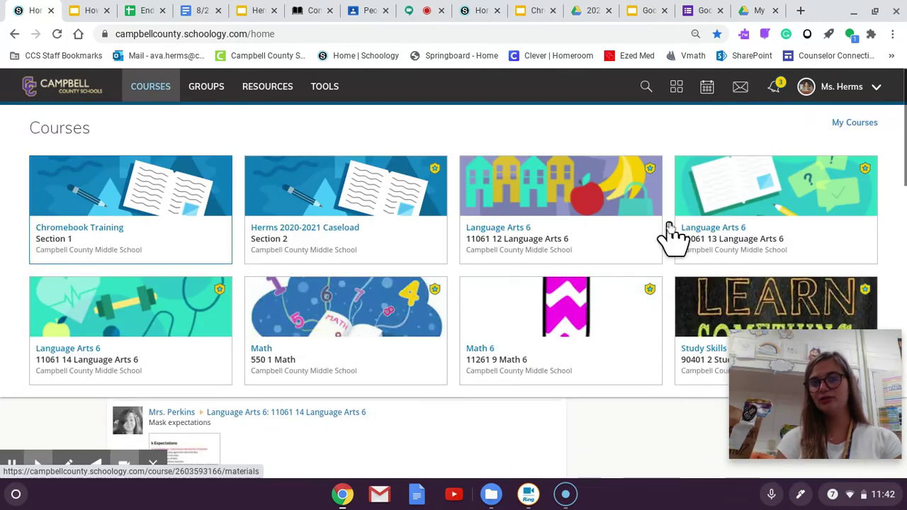
click(90, 94)
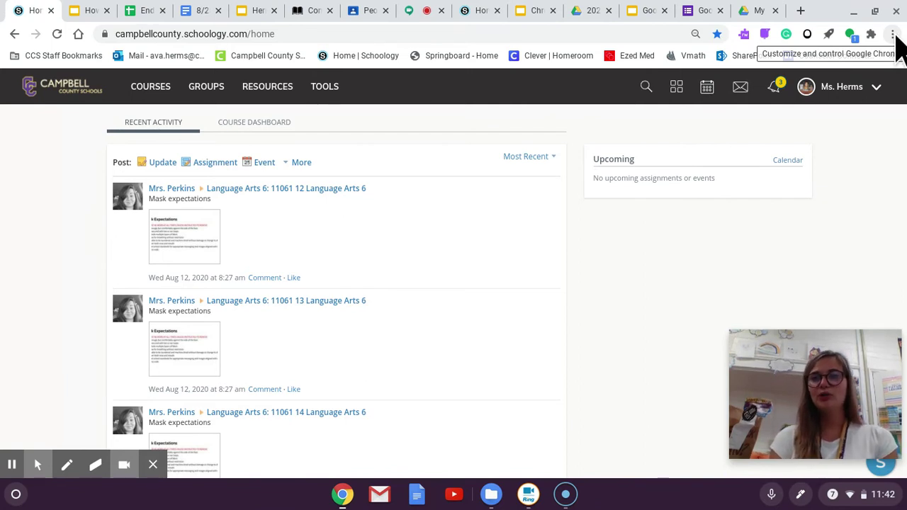
- Save the Schoology home page as 'Home | Schoology' in the Bookmarks bar folder
click(893, 34)
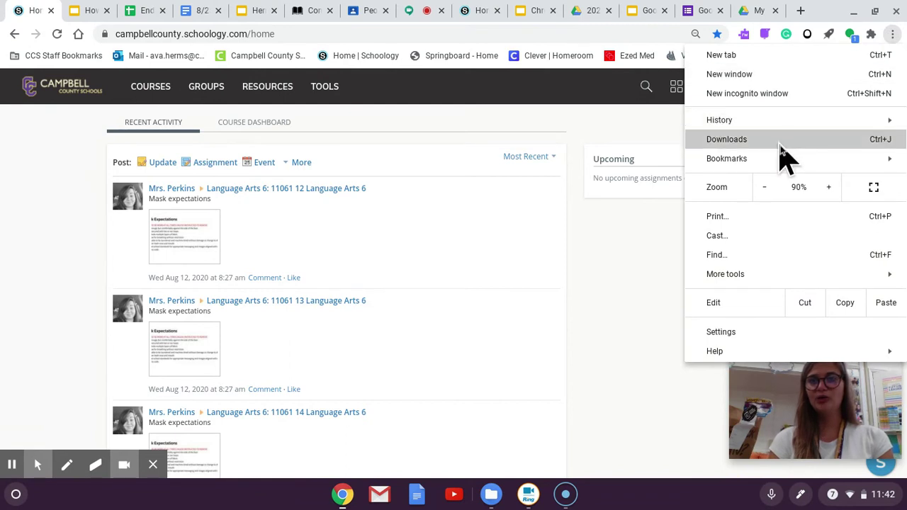
mouse_move(787, 168)
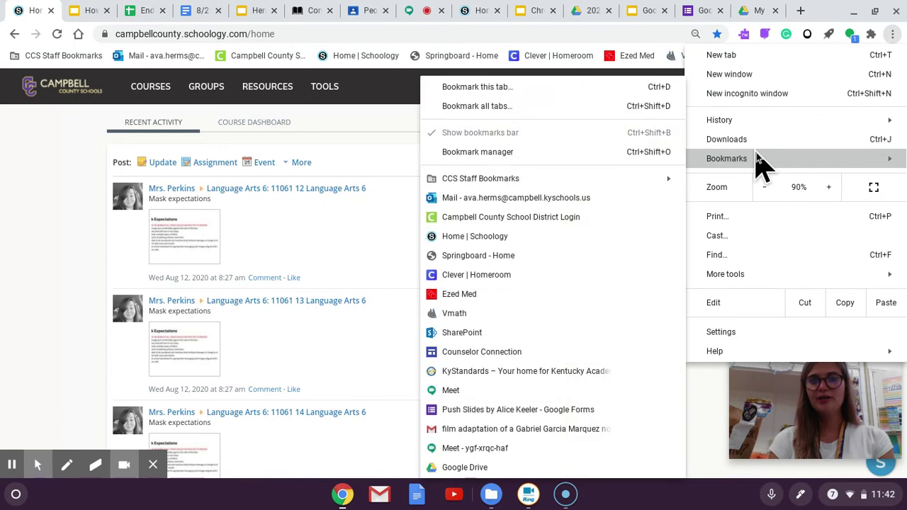
click(577, 95)
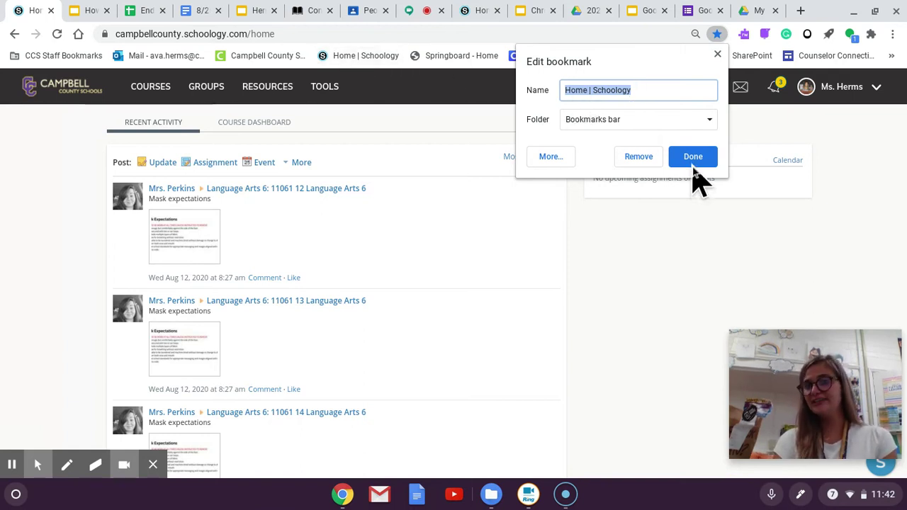
click(717, 55)
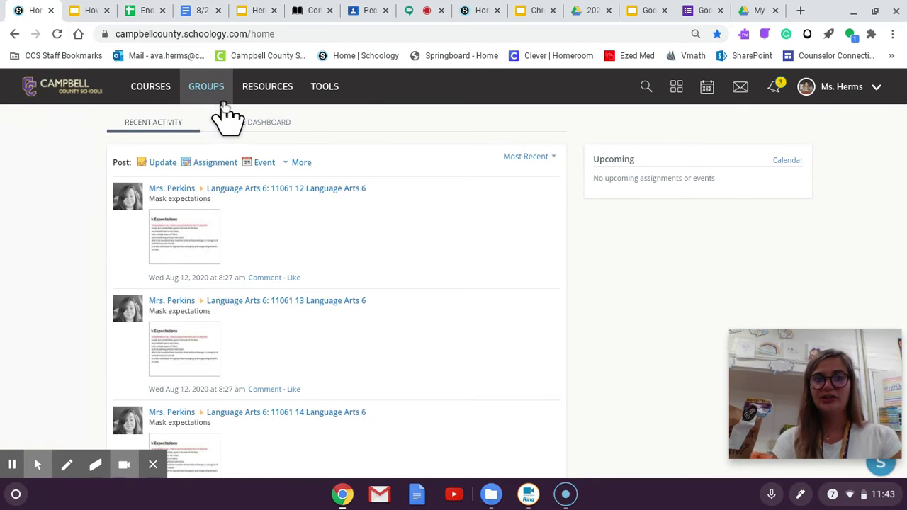
- Load Schoology home from its bookmark in the CommonLit tab and close the last tab
click(312, 11)
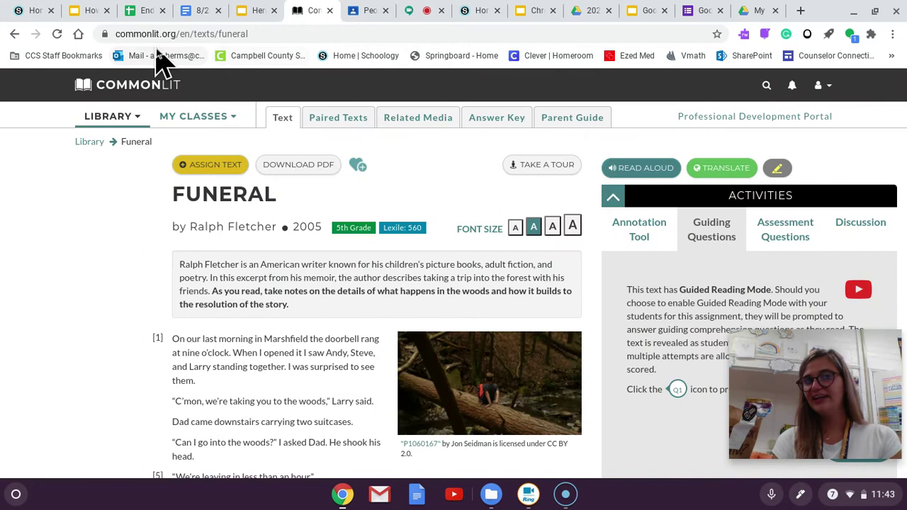
click(354, 56)
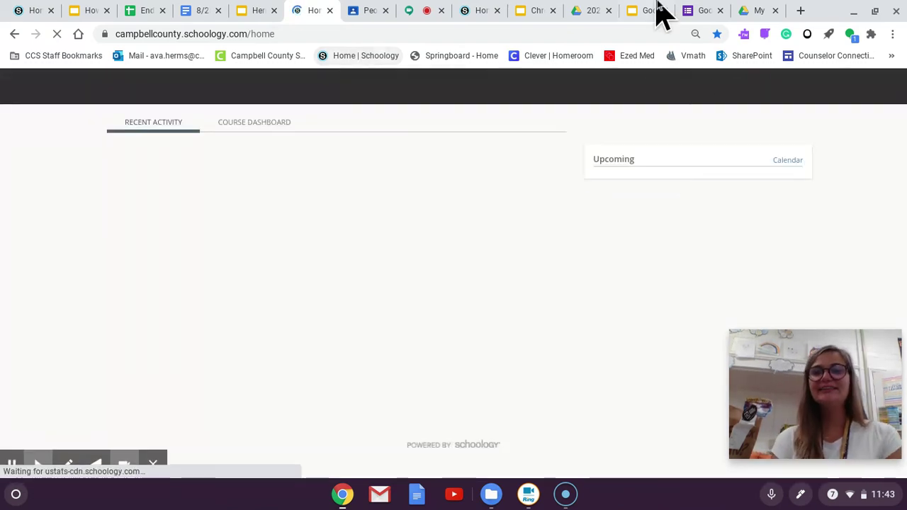
click(776, 10)
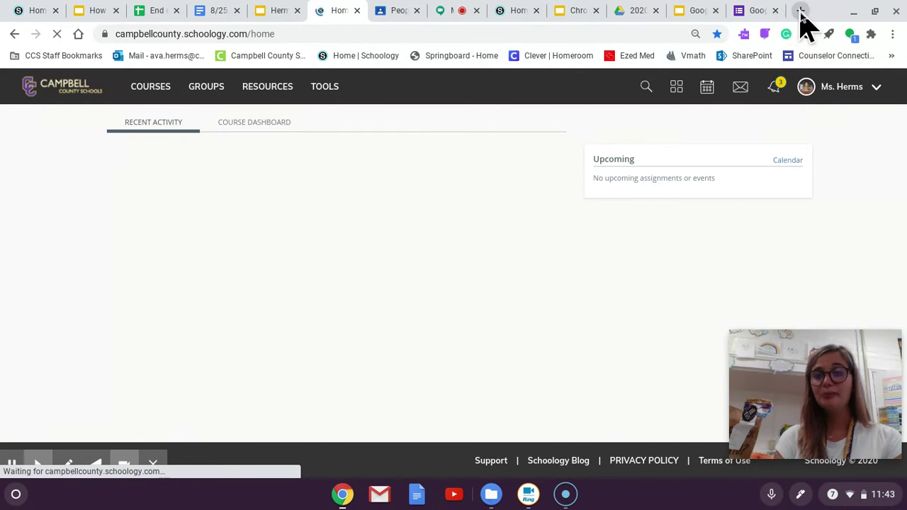
- Show the Google apps list on a new tab's Google search page
click(801, 12)
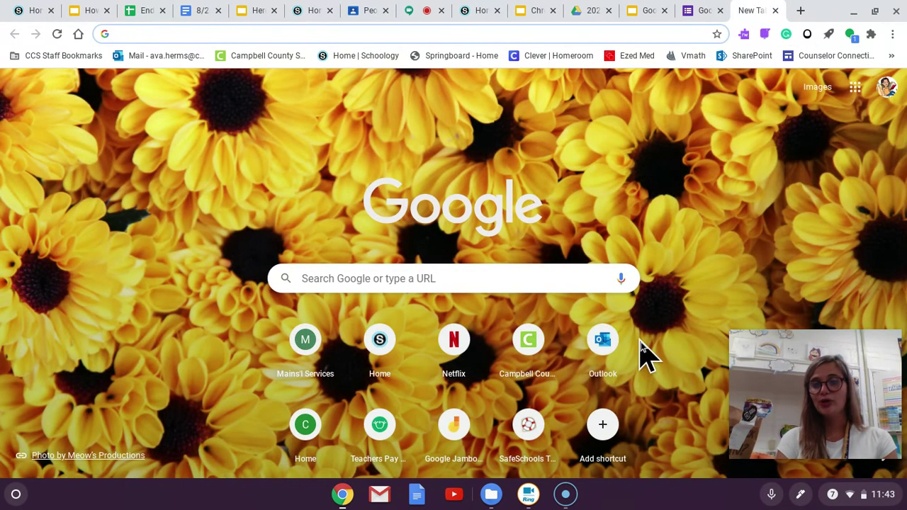
click(890, 98)
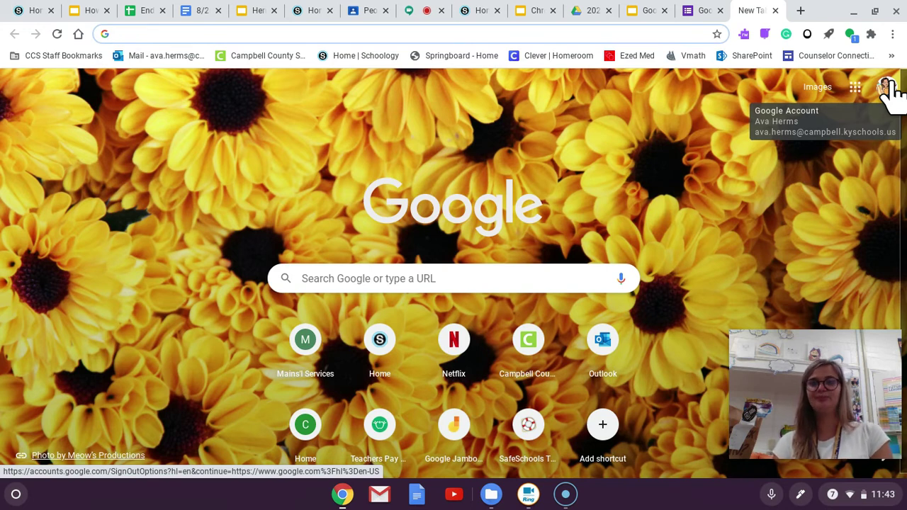
click(855, 92)
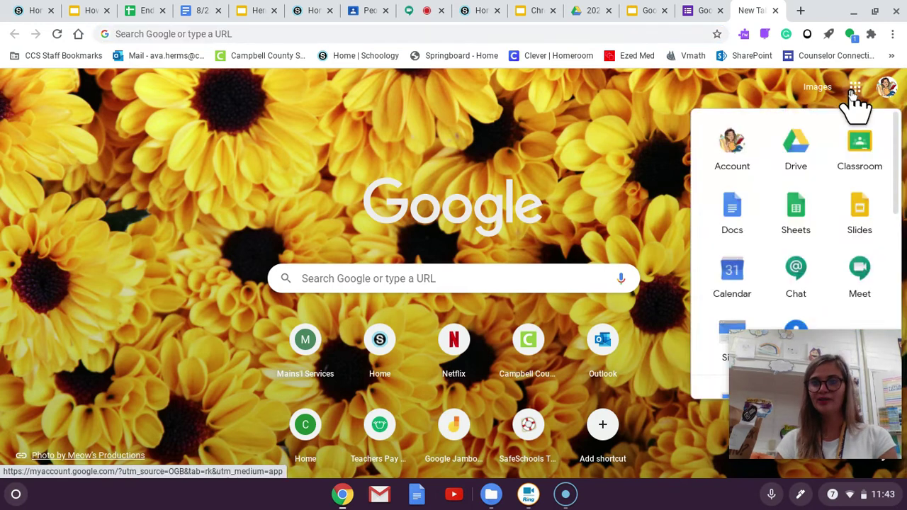
- Open Google Drive from the Google apps list, signed in to My Drive
click(801, 152)
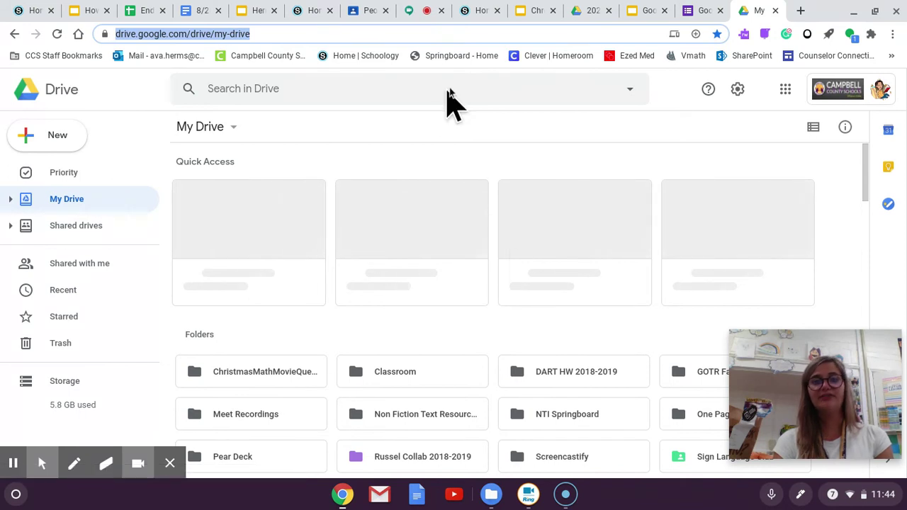
- Bookmark the Google Drive My Drive page to the bookmarks bar
click(898, 36)
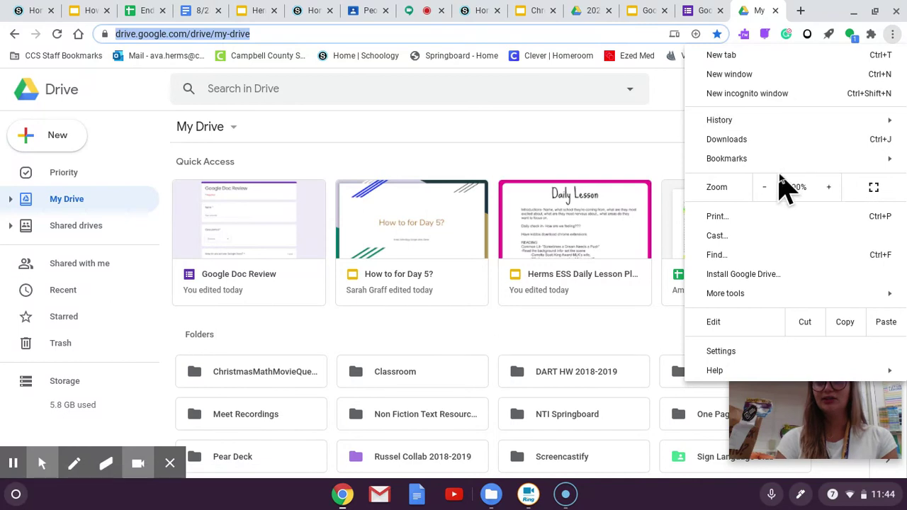
mouse_move(786, 164)
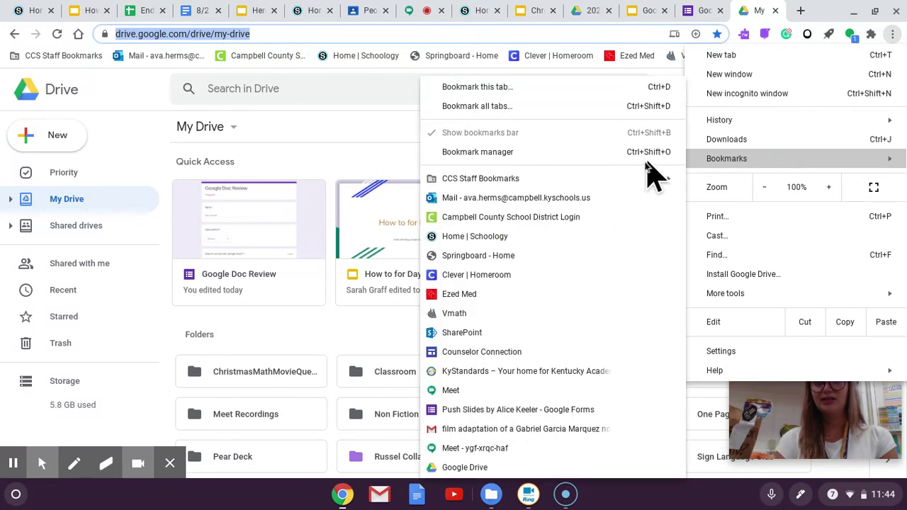
click(600, 89)
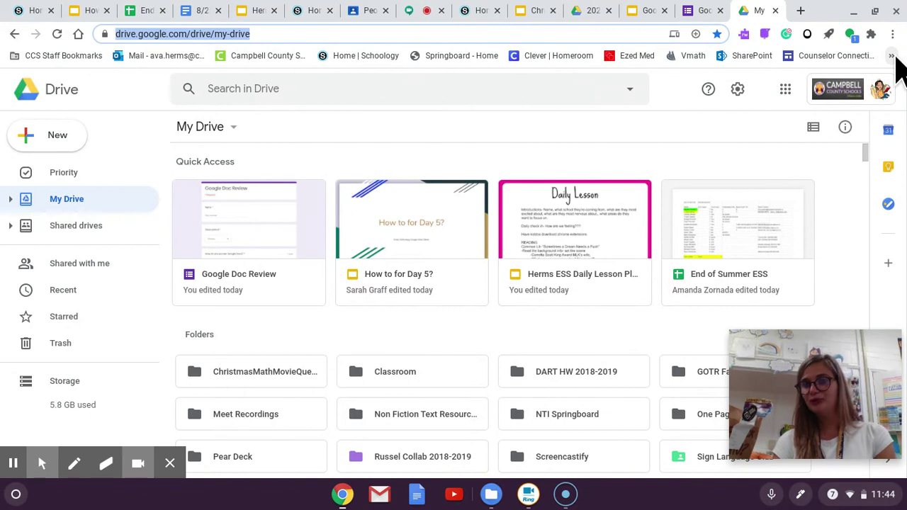
- Test the Google Drive bookmark from the » overflow, then return to the Schoology tab
click(894, 57)
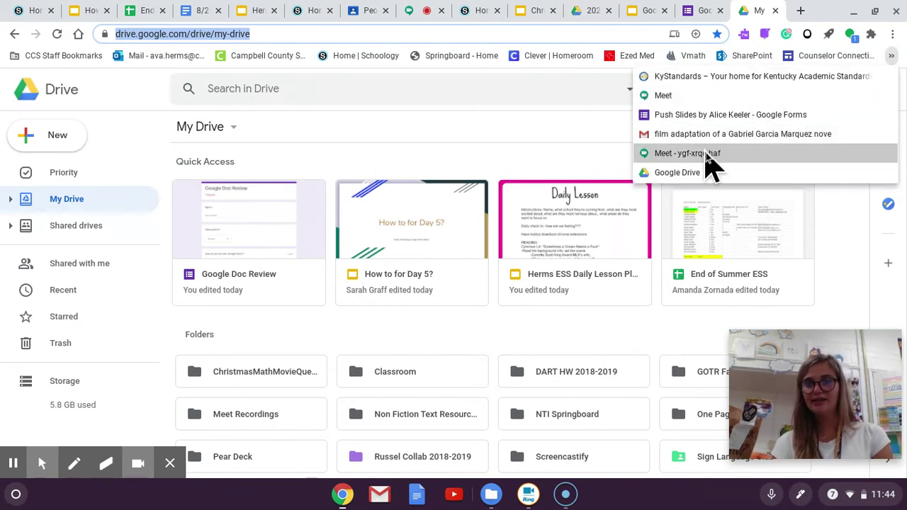
click(709, 174)
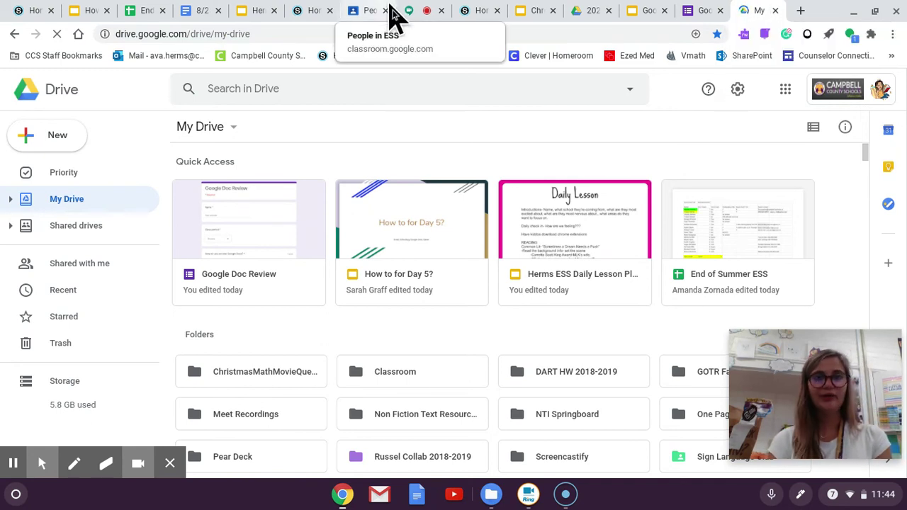
click(3, 10)
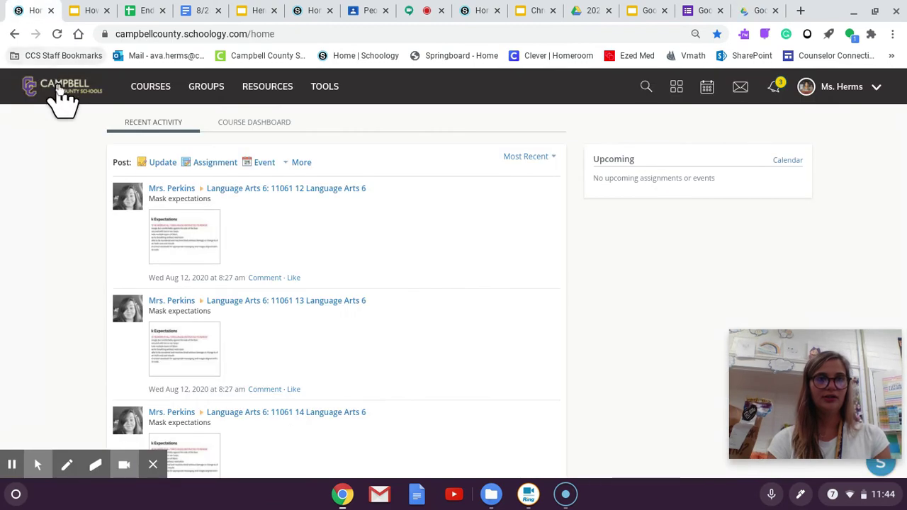
- Open Campbell County Schools from CCS Staff Bookmarks, then choose STUDENTS > Clever
click(61, 57)
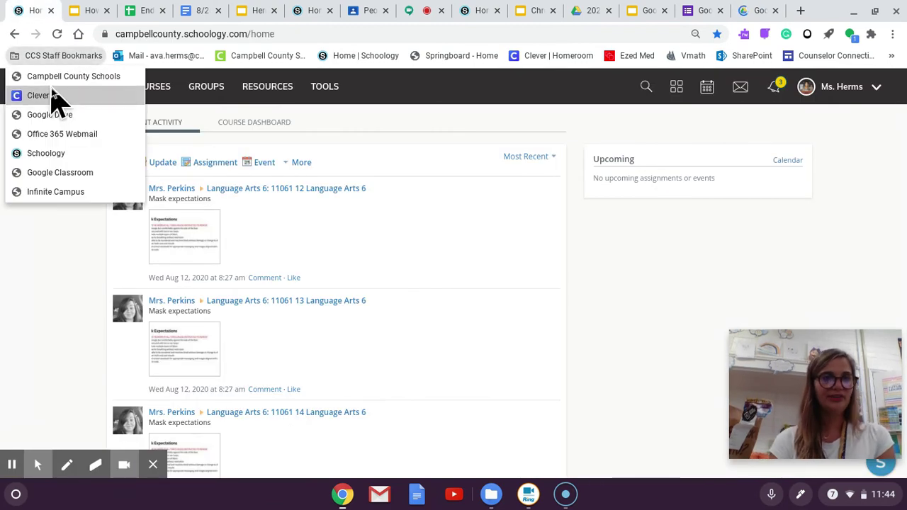
click(51, 76)
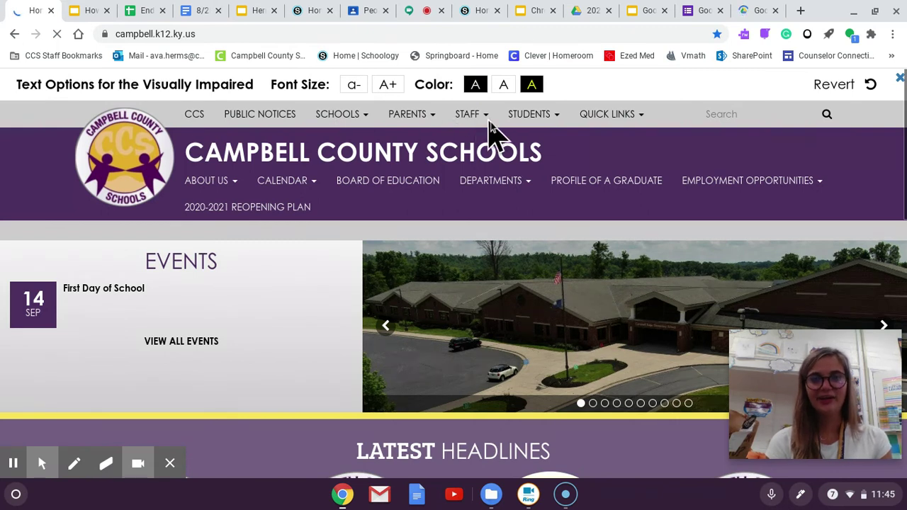
click(558, 119)
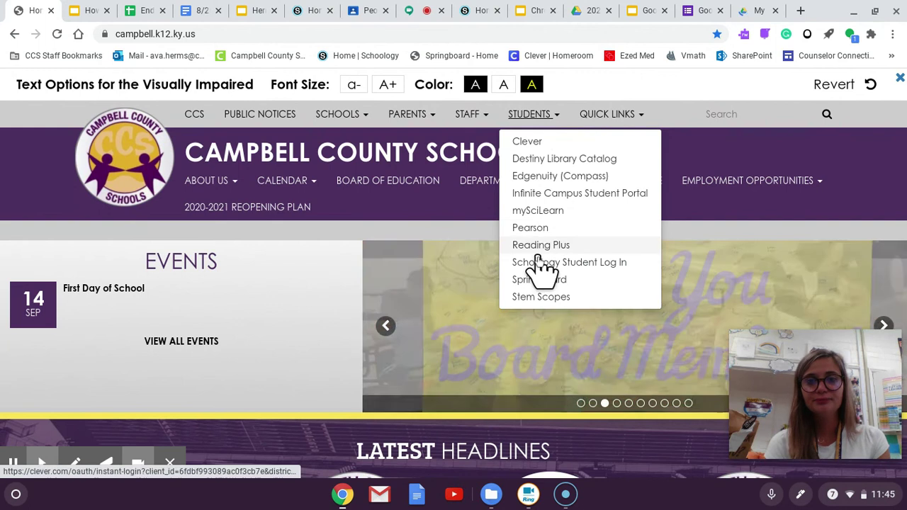
click(543, 142)
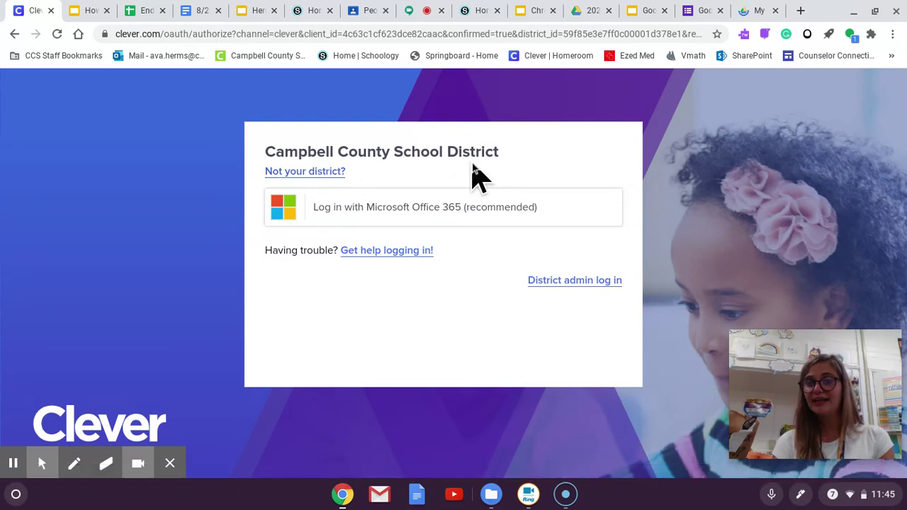
- Log in to Clever with Microsoft Office 365 in the teacher role
click(451, 214)
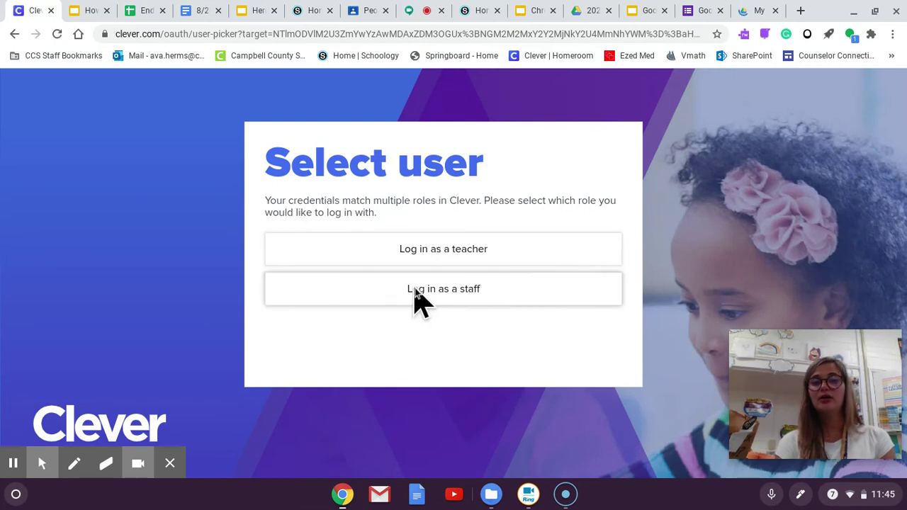
click(506, 252)
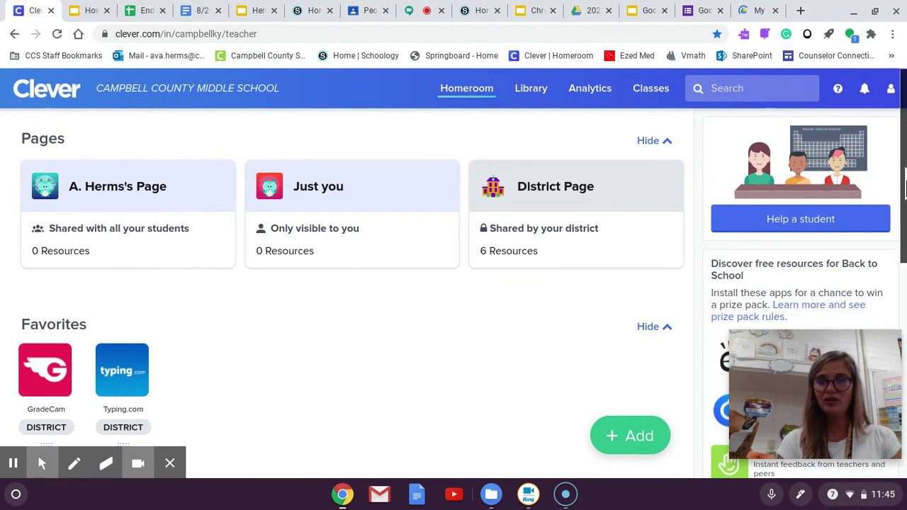
- Bookmark the Clever Homeroom page as 'Clever | Homeroom' in the Bookmarks bar folder
mouse_move(903, 164)
mouse_down()
mouse_move(905, 378)
mouse_move(885, 162)
mouse_up()
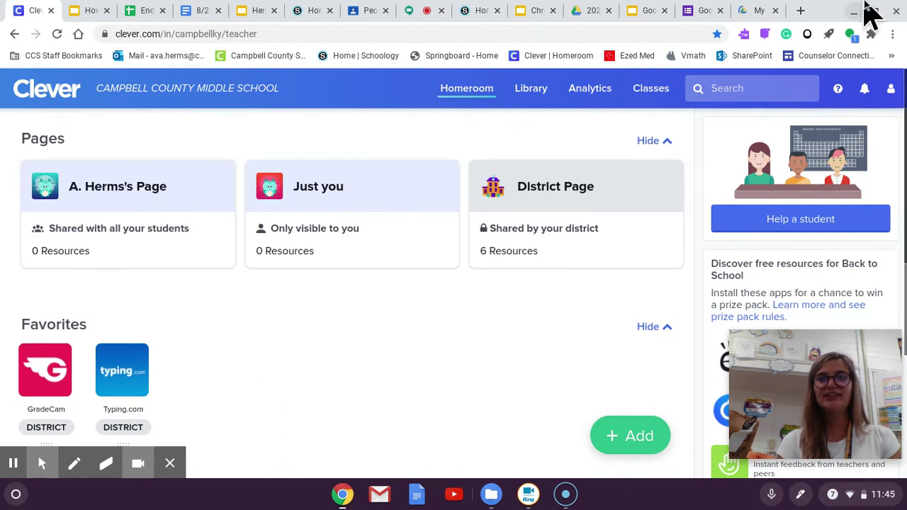
click(892, 34)
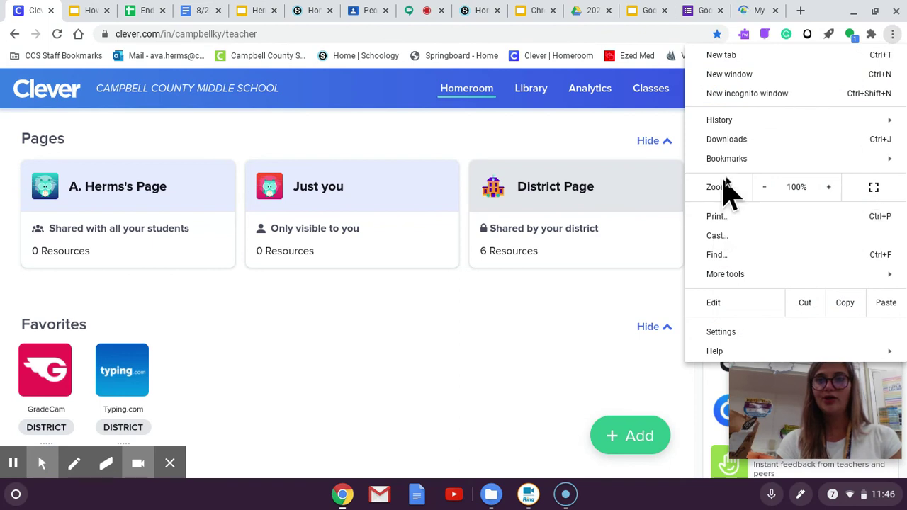
mouse_move(731, 160)
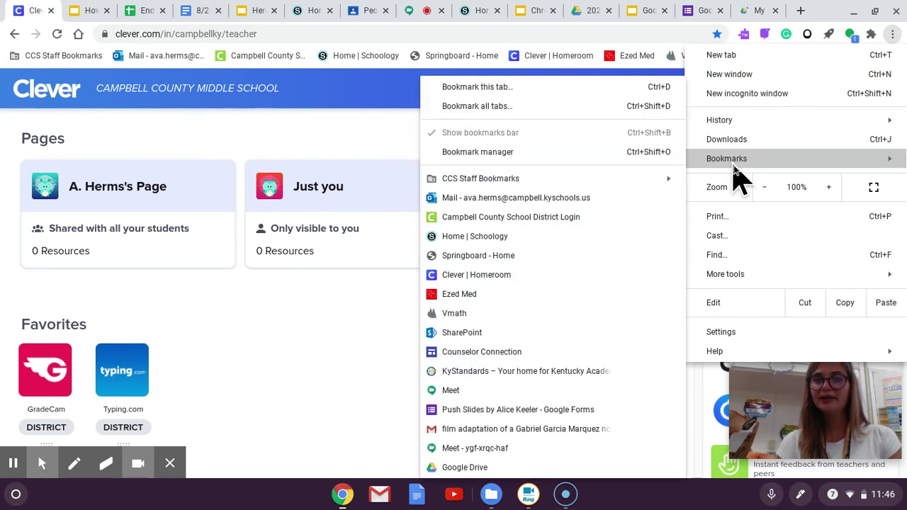
click(573, 89)
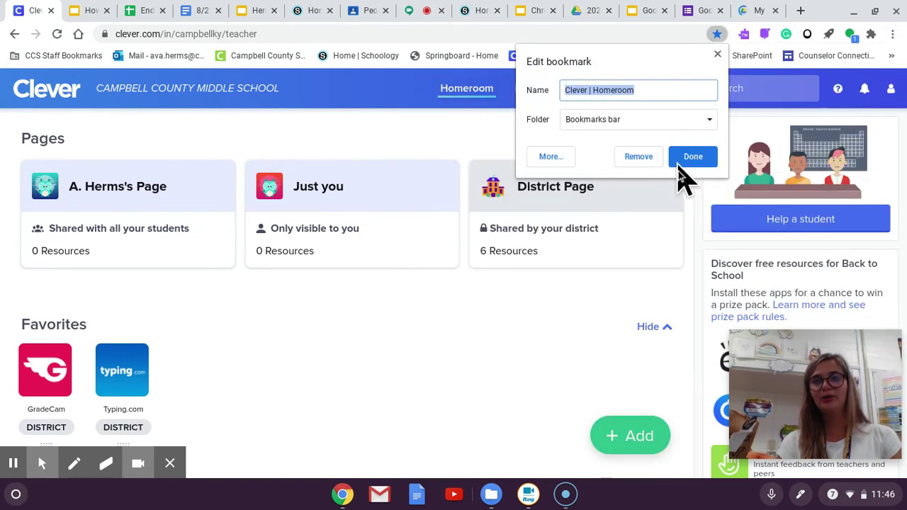
click(719, 55)
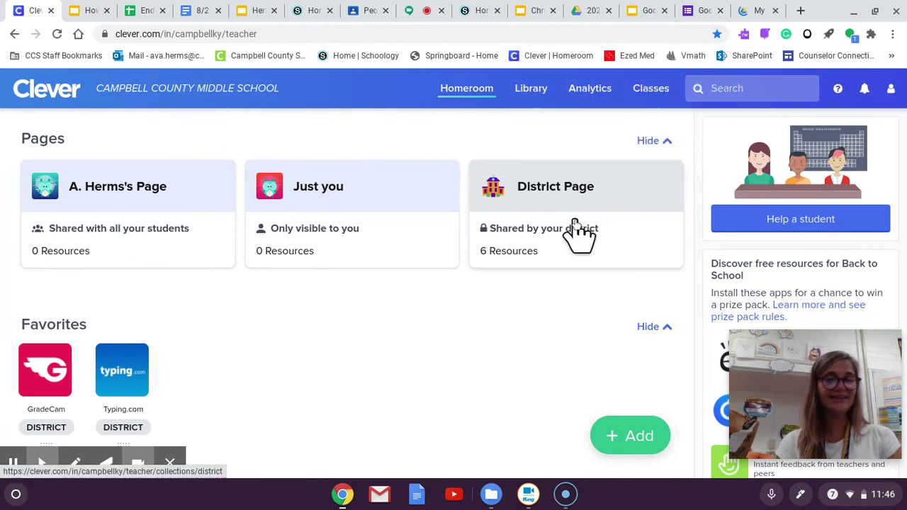